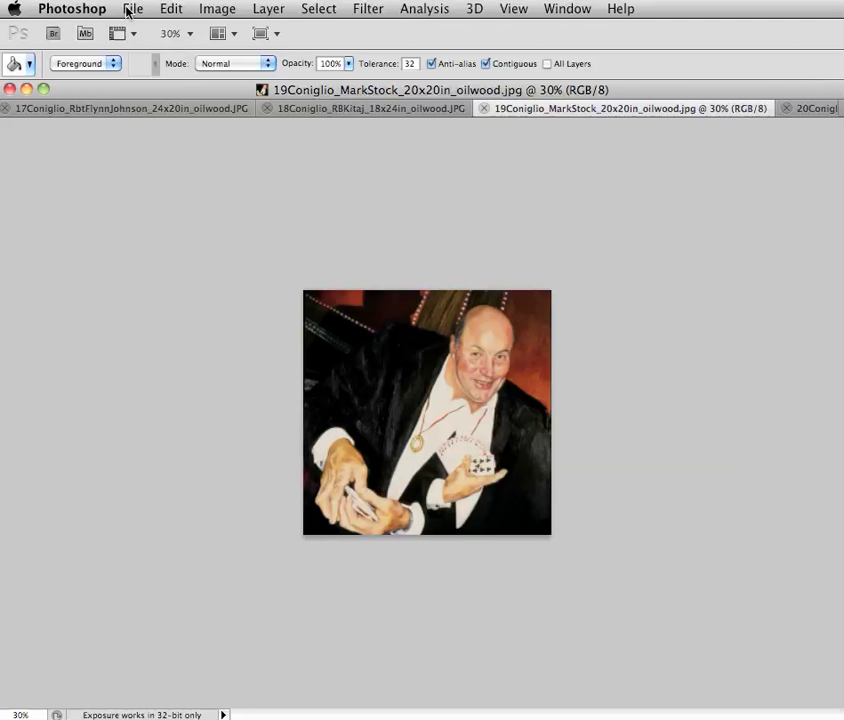
- Resize the card-player portrait to 200 pixels wide (198 tall) with proportions constrained in Image Size
{"action": "left_click", "coordinate": [130, 9]}
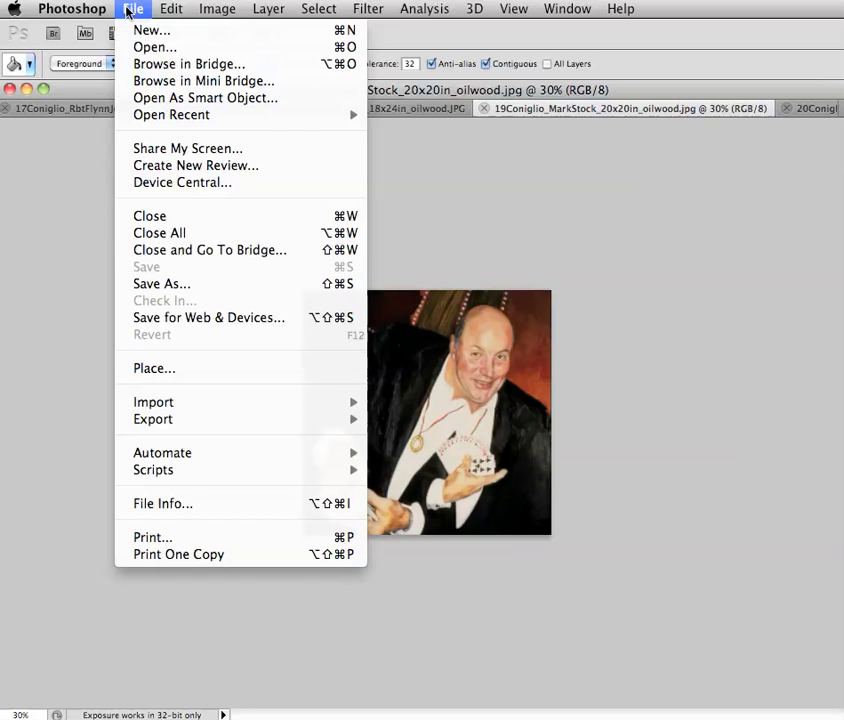
{"action": "mouse_move", "coordinate": [205, 10]}
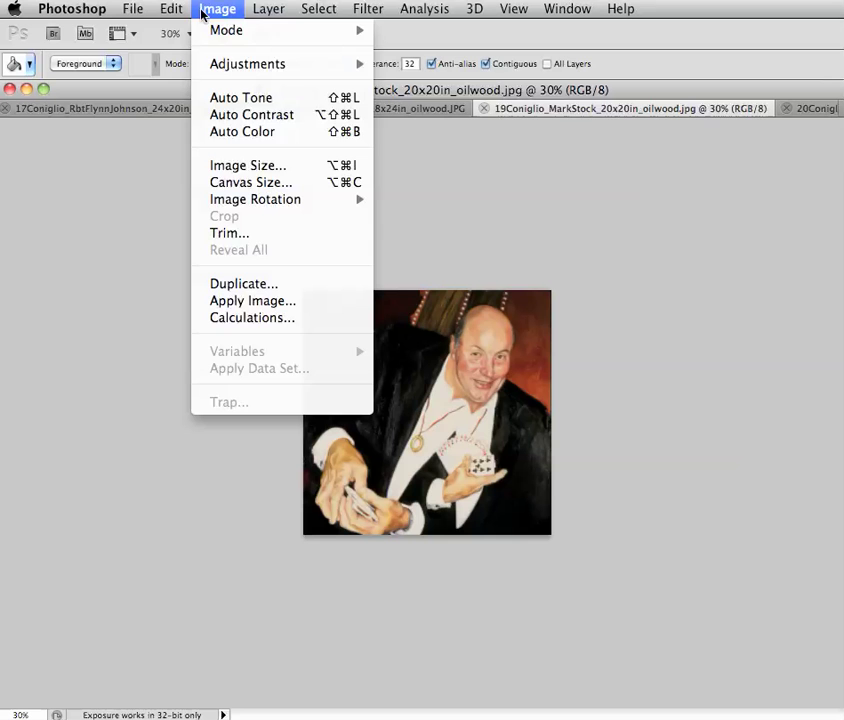
{"action": "left_click", "coordinate": [231, 174]}
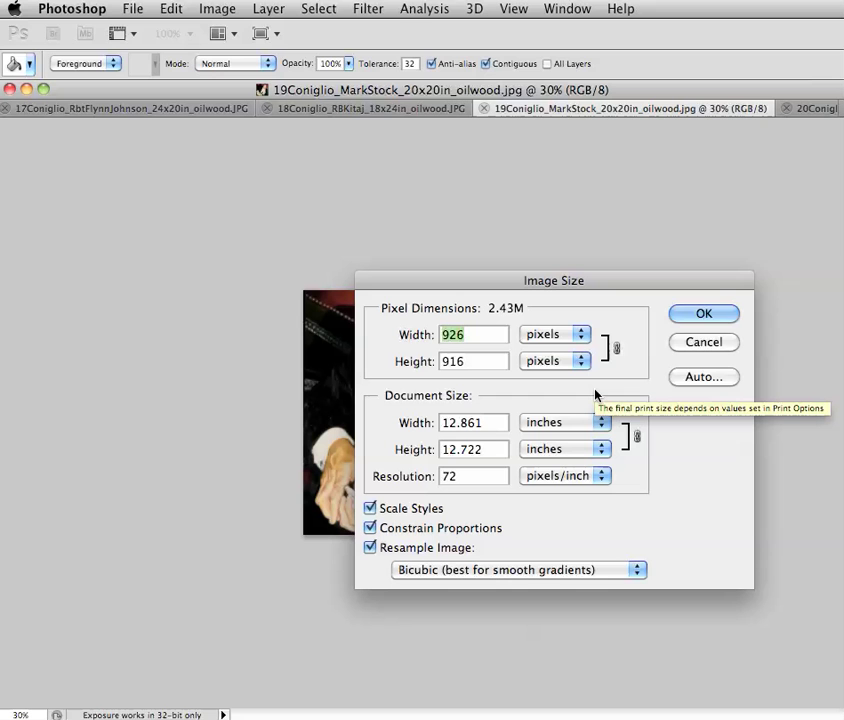
{"action": "type", "text": "300"}
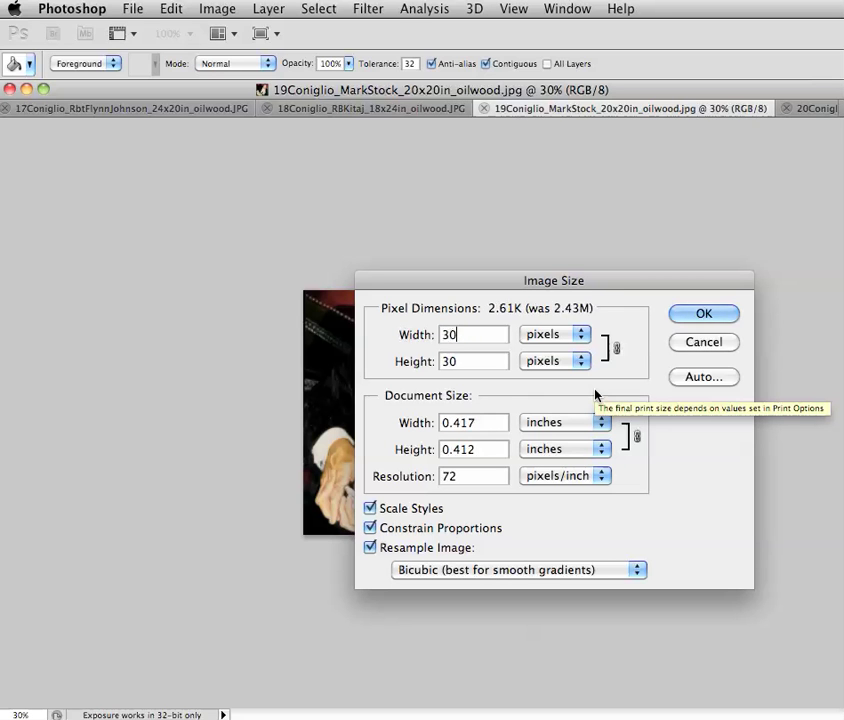
{"action": "key", "text": "BackSpace"}
{"action": "key", "text": "BackSpace"}
{"action": "key", "text": "BackSpace"}
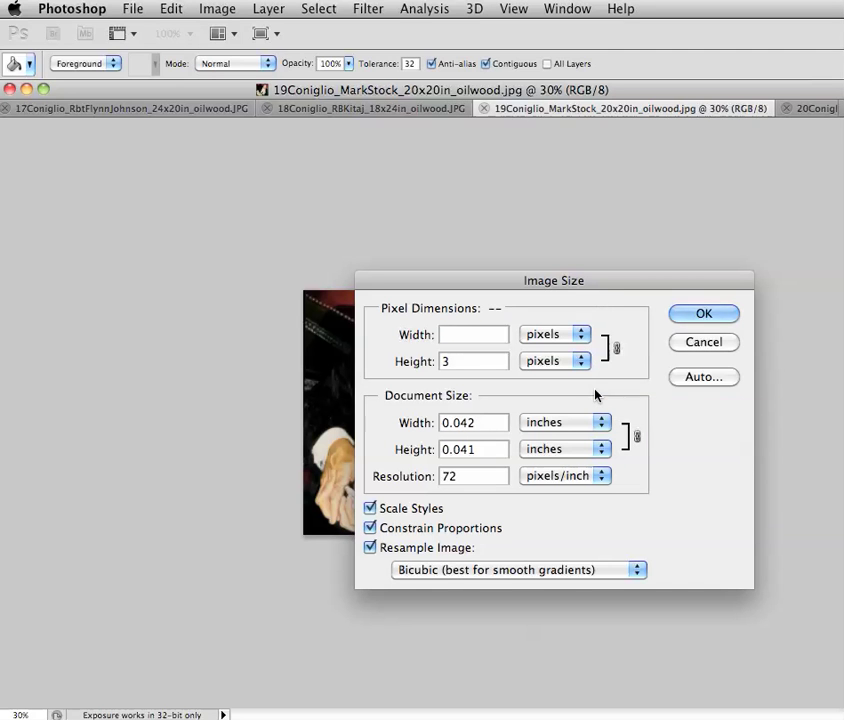
{"action": "type", "text": "200"}
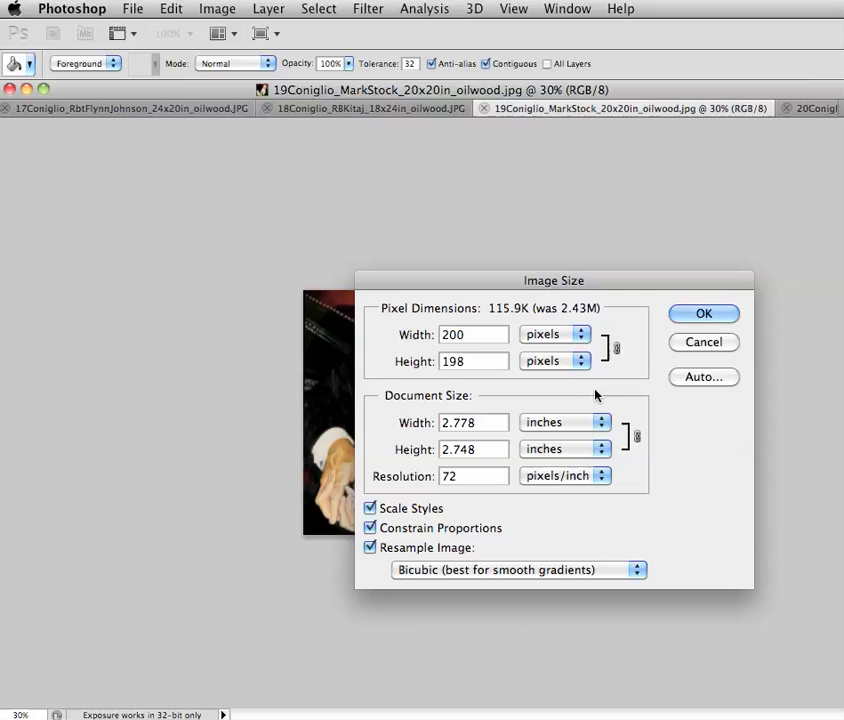
{"action": "left_click", "coordinate": [705, 317]}
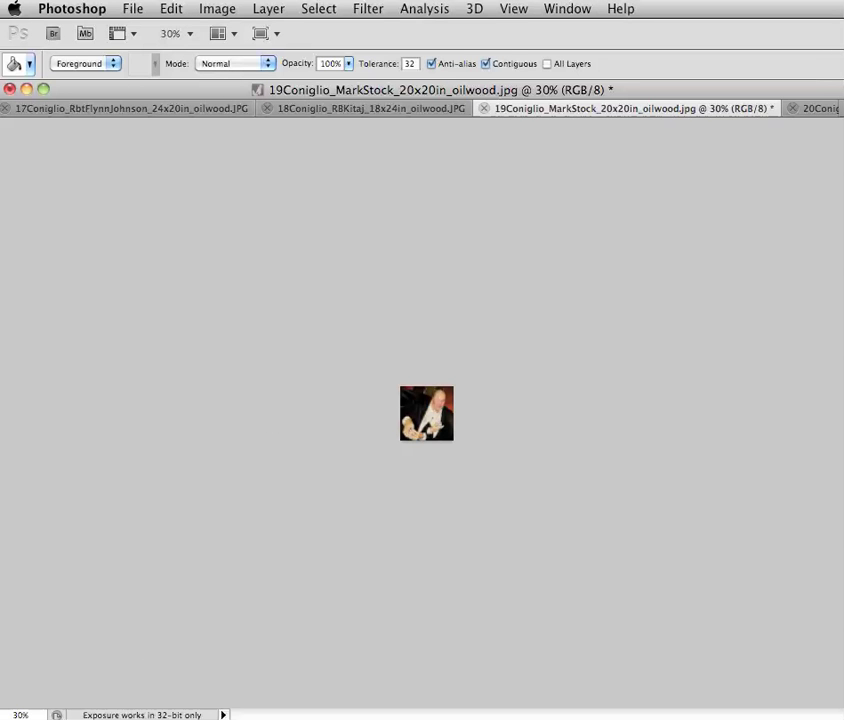
- Export the resized portrait with Save for Web as a JPEG High, quality 60, to the Desktop
{"action": "key", "text": "Tab"}
{"action": "key", "text": "super+1"}
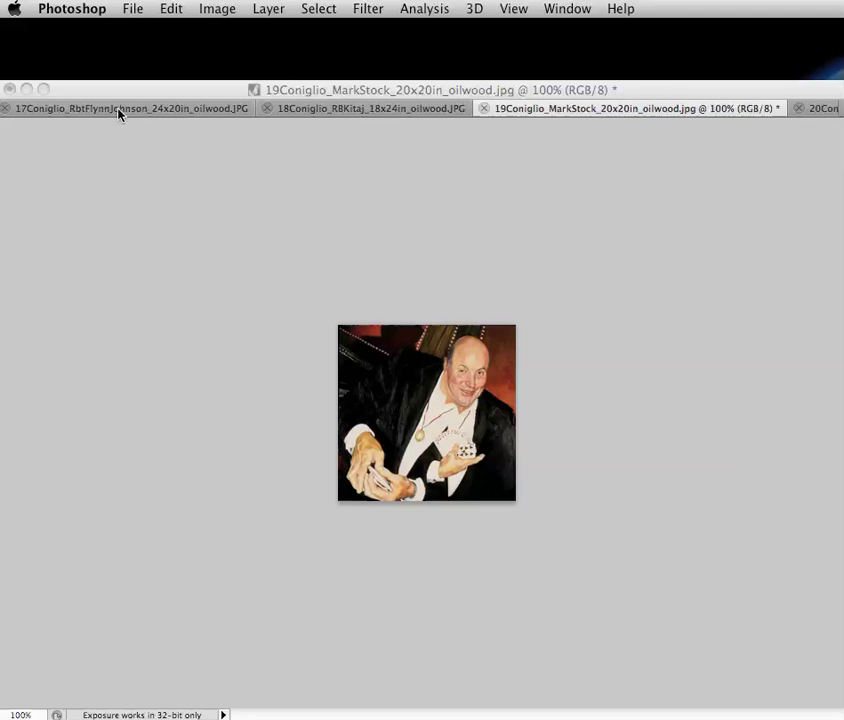
{"action": "key", "text": "Tab"}
{"action": "left_click", "coordinate": [132, 8]}
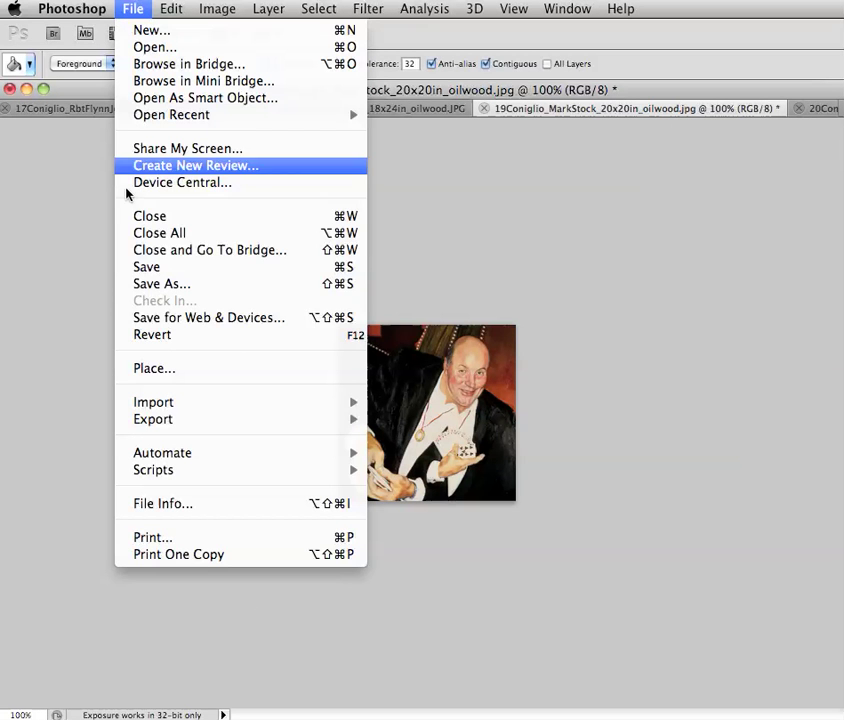
{"action": "left_click", "coordinate": [148, 318]}
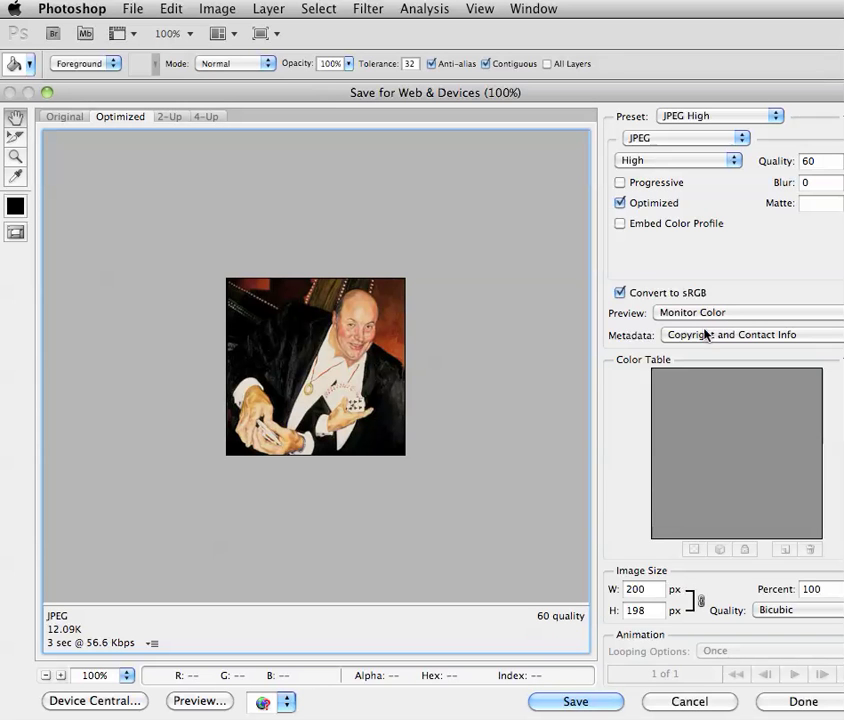
{"action": "left_click", "coordinate": [567, 700]}
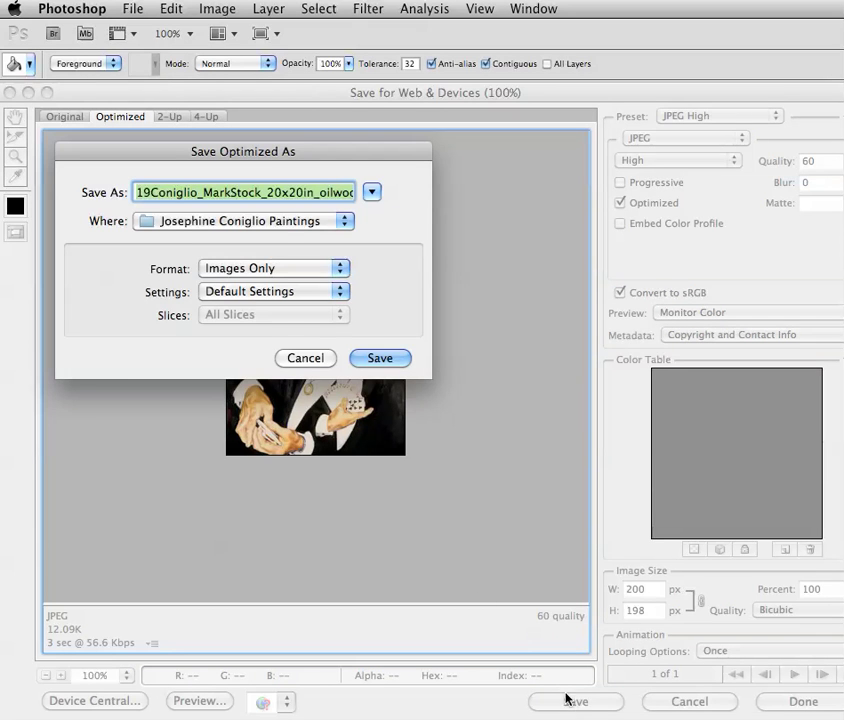
{"action": "left_click", "coordinate": [345, 221]}
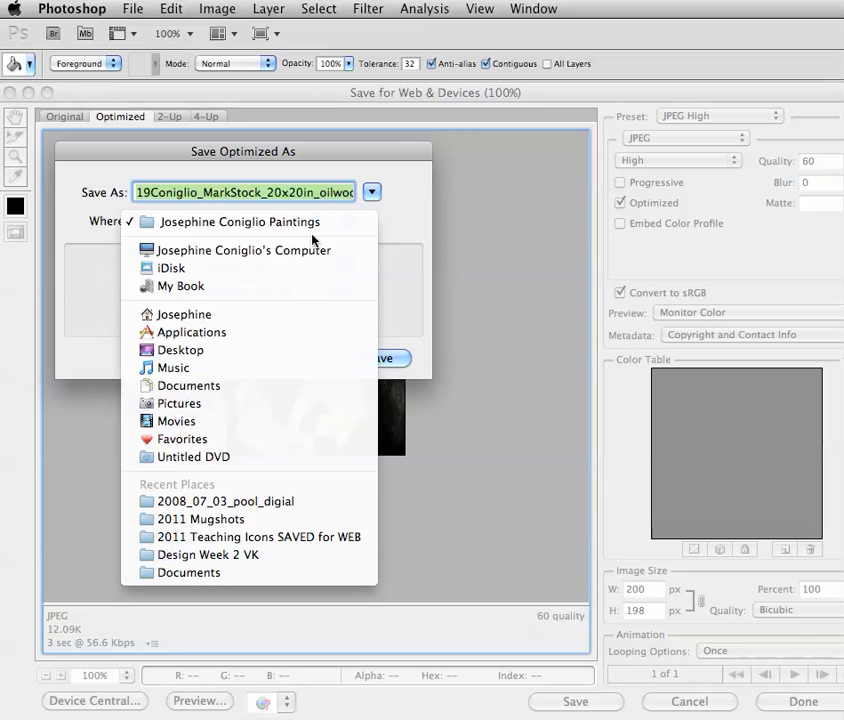
{"action": "left_click", "coordinate": [220, 350]}
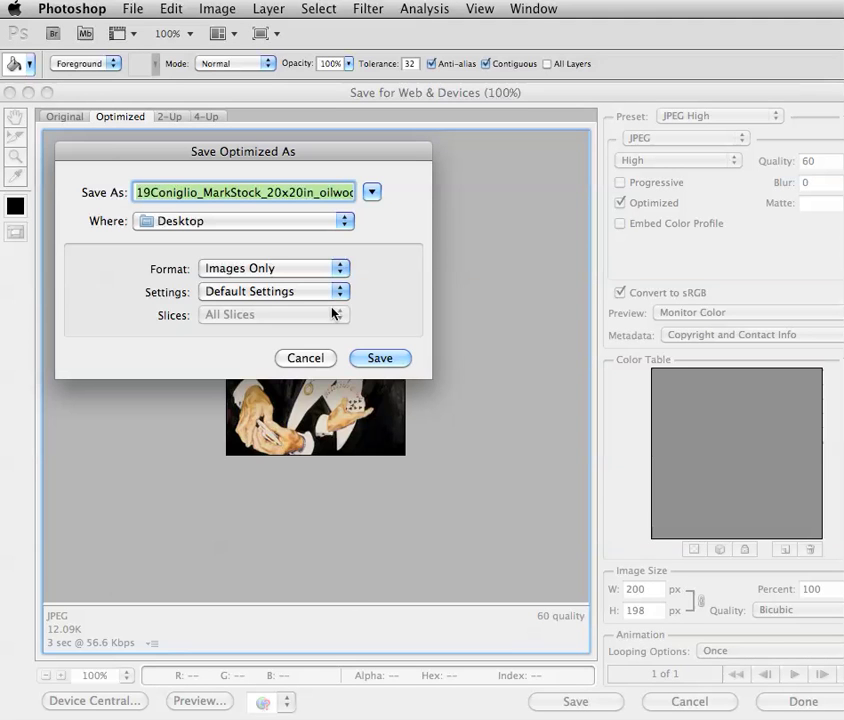
{"action": "left_click", "coordinate": [399, 357]}
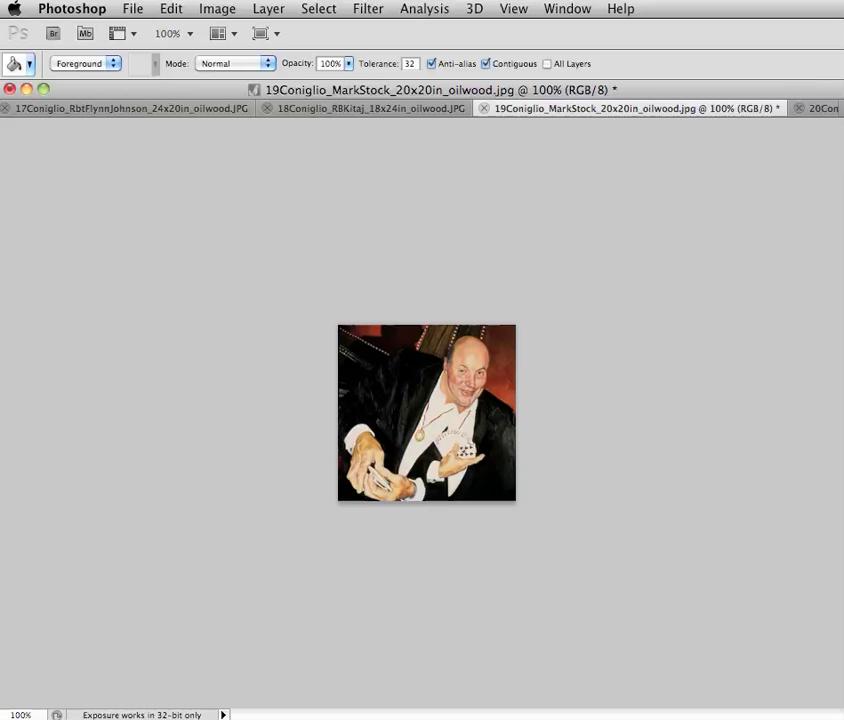
- Switch to the bearded-man portrait and create a new 1200×1000-pixel white document
{"action": "key", "text": "ctrl+shift+Tab"}
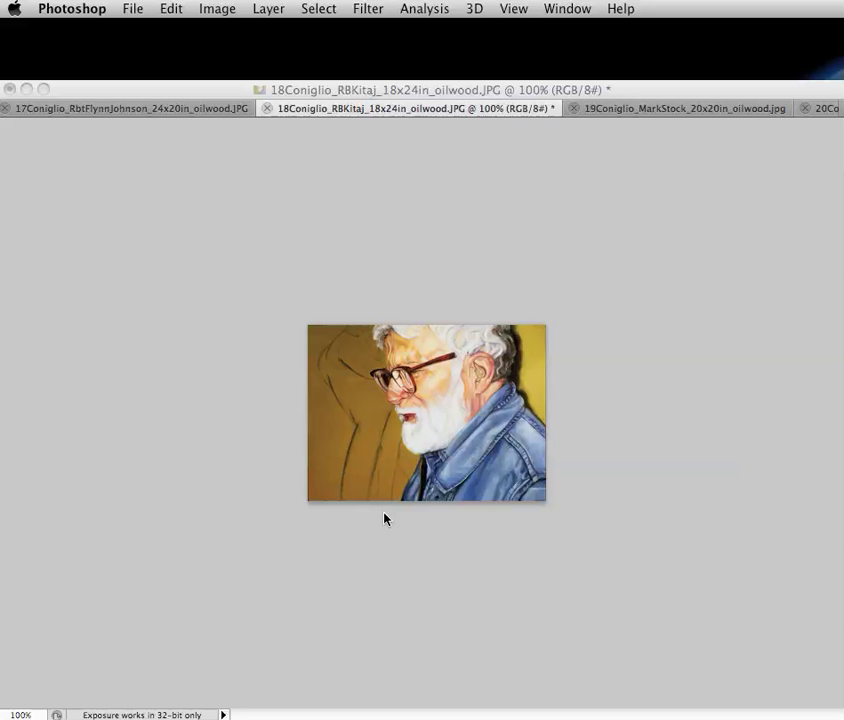
{"action": "left_click", "coordinate": [133, 10]}
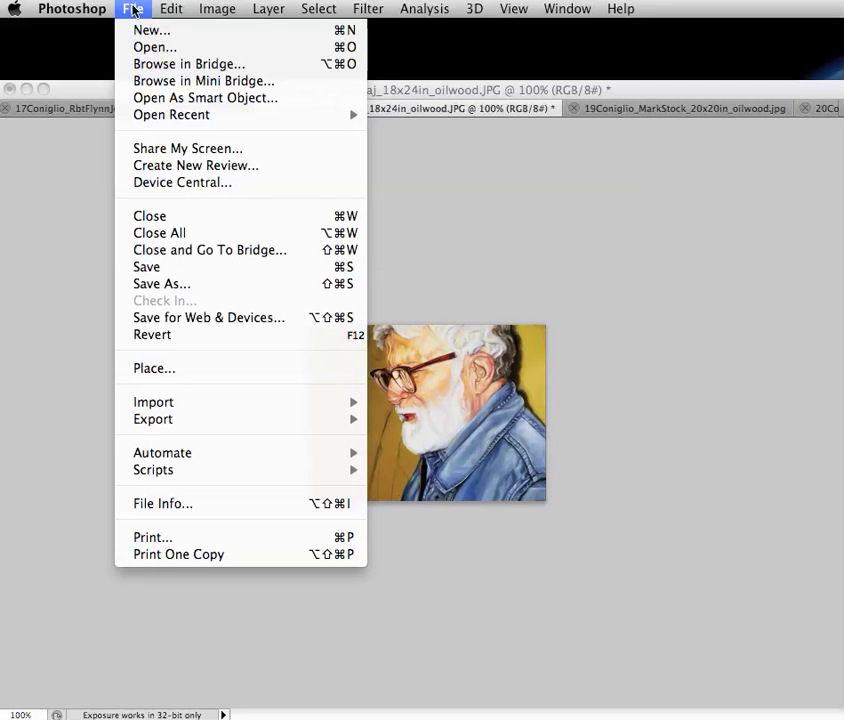
{"action": "left_click", "coordinate": [137, 30]}
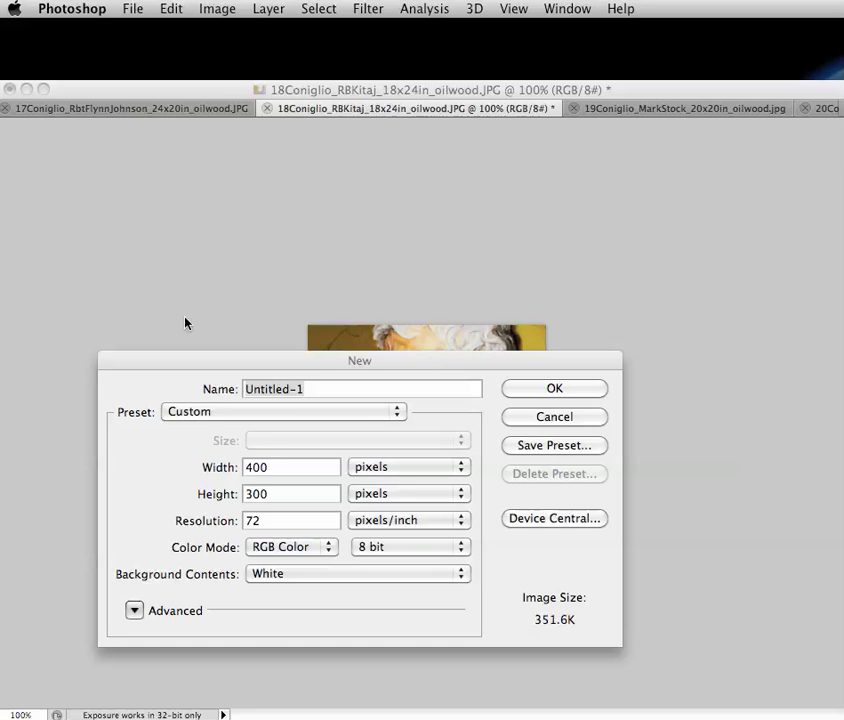
{"action": "left_click", "coordinate": [260, 494]}
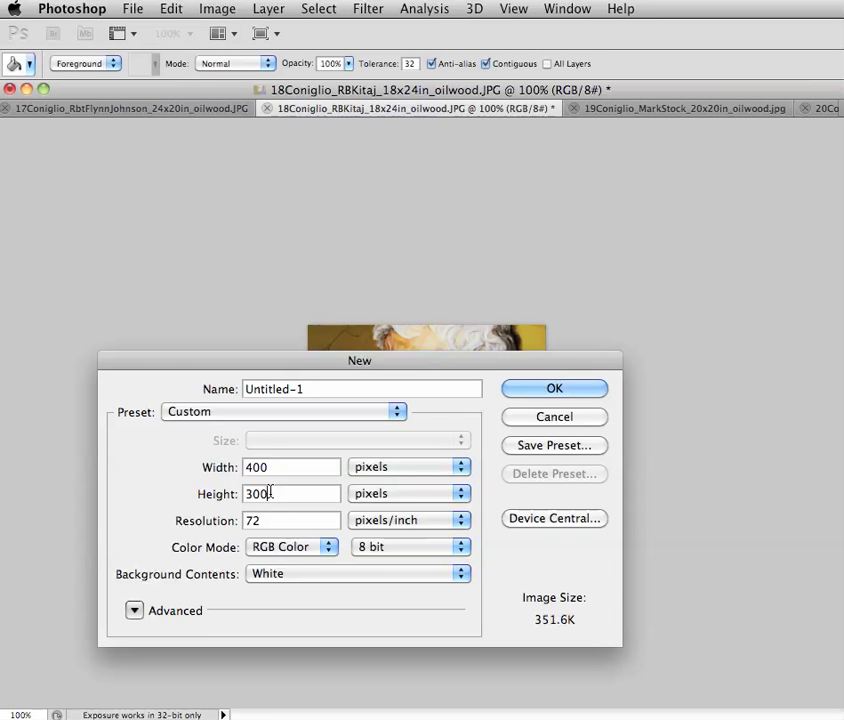
{"action": "left_click_drag", "start_coordinate": [260, 494], "coordinate": [226, 503]}
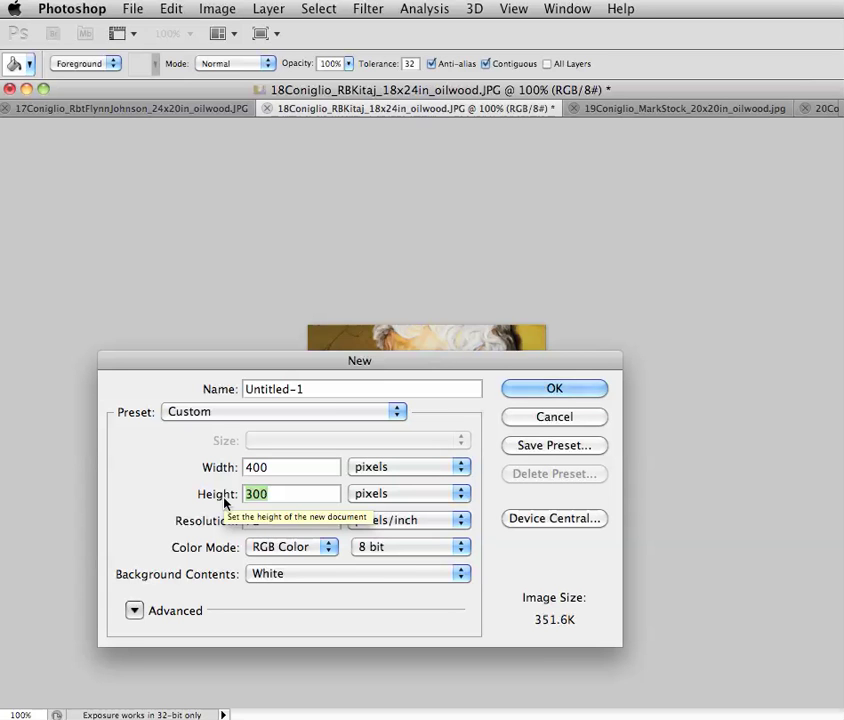
{"action": "type", "text": "1000"}
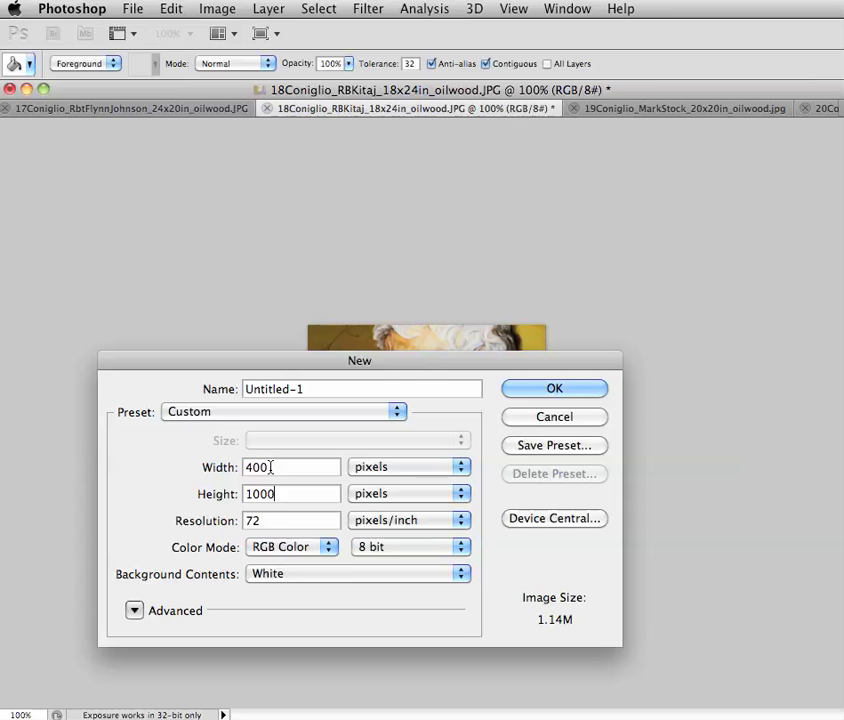
{"action": "left_click_drag", "start_coordinate": [271, 463], "coordinate": [245, 467]}
{"action": "type", "text": "1200"}
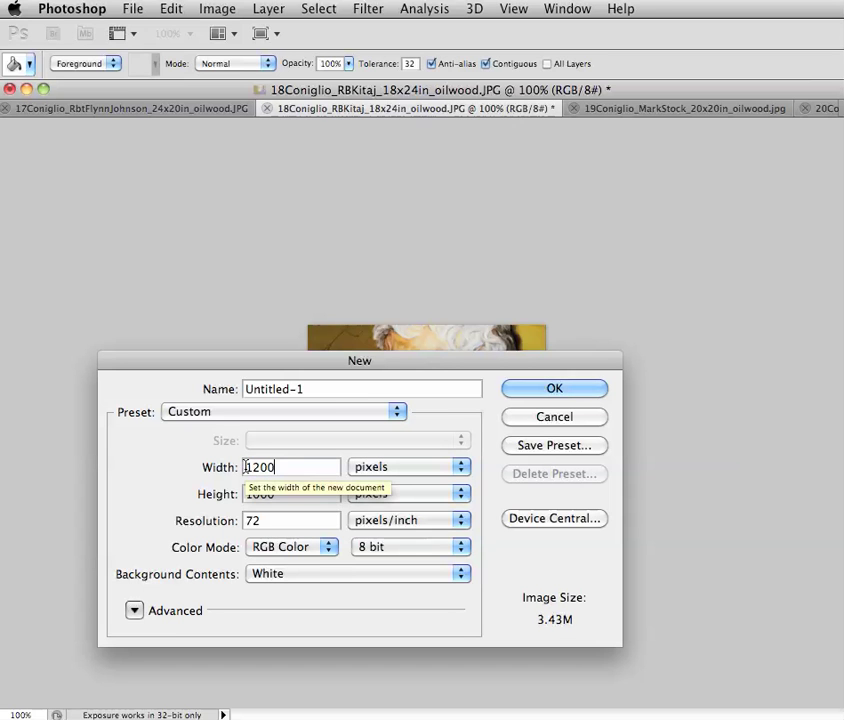
{"action": "left_click", "coordinate": [543, 395]}
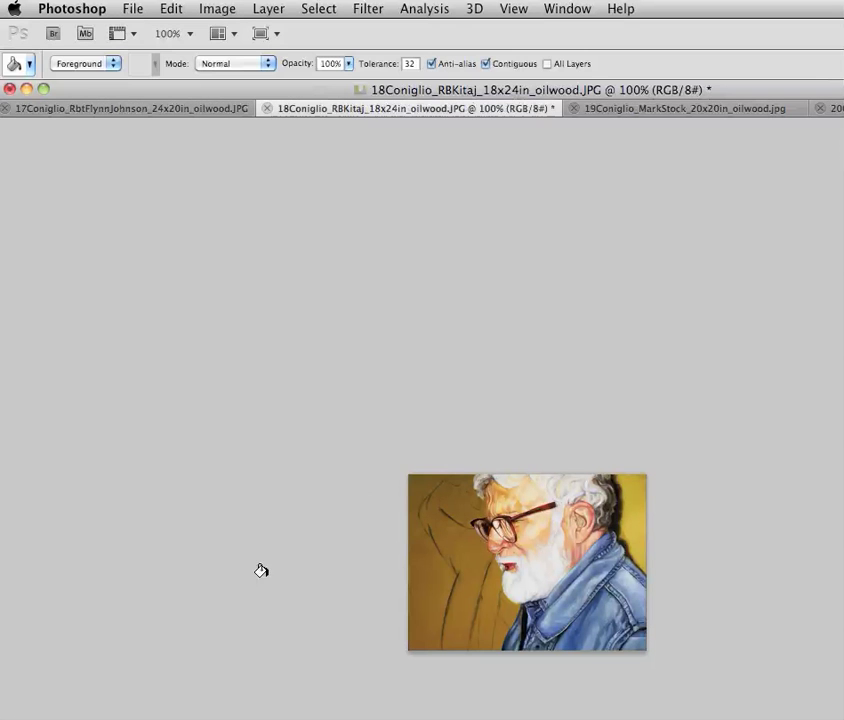
- Select all of the bearded-man portrait and paste it into Untitled-1 as Layer 1
{"action": "key", "text": "m"}
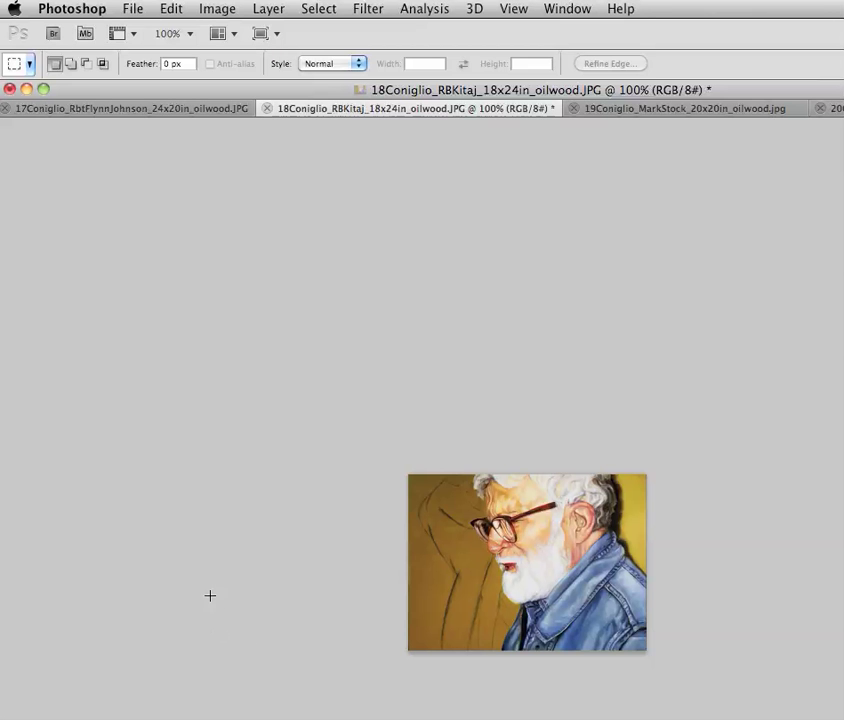
{"action": "key", "text": "super+a"}
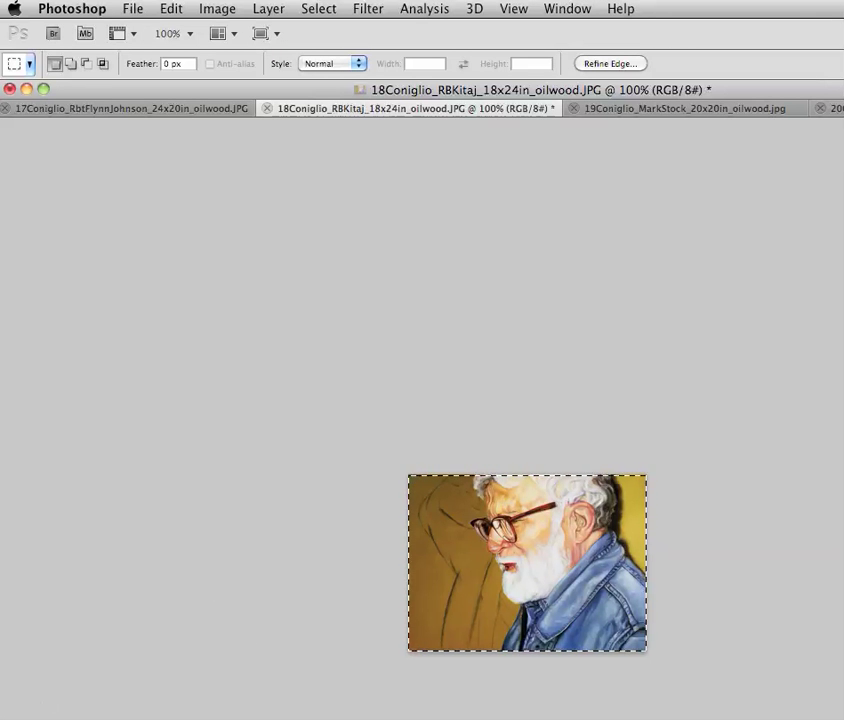
{"action": "key", "text": "super+n"}
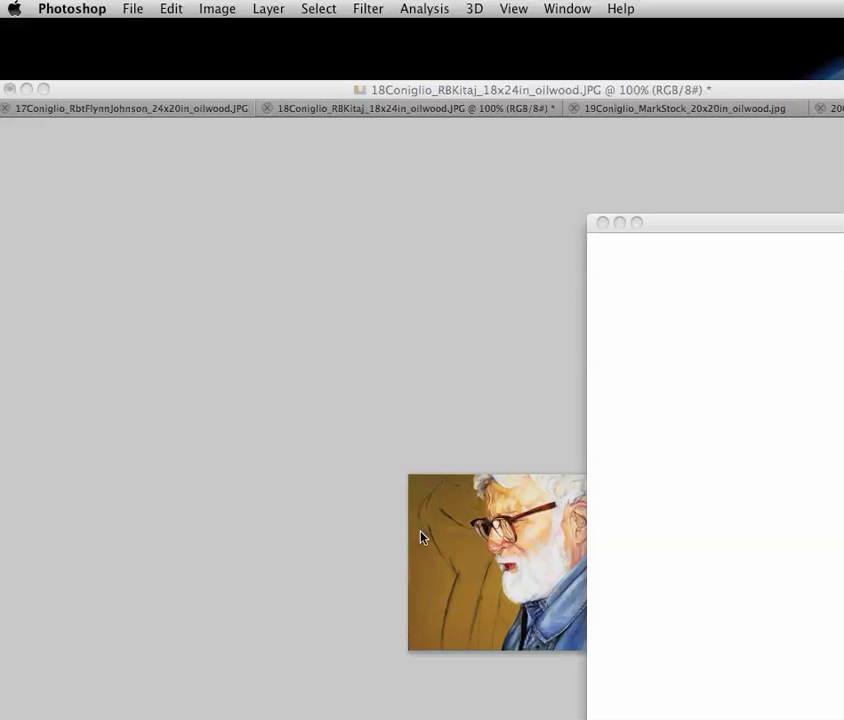
{"action": "left_click", "coordinate": [707, 510]}
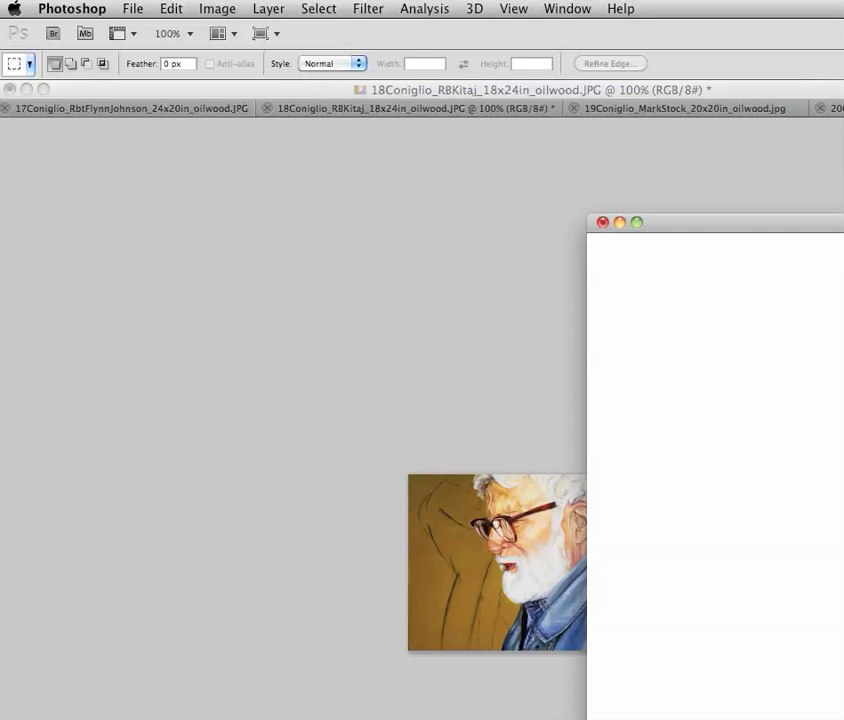
{"action": "key", "text": "super+v"}
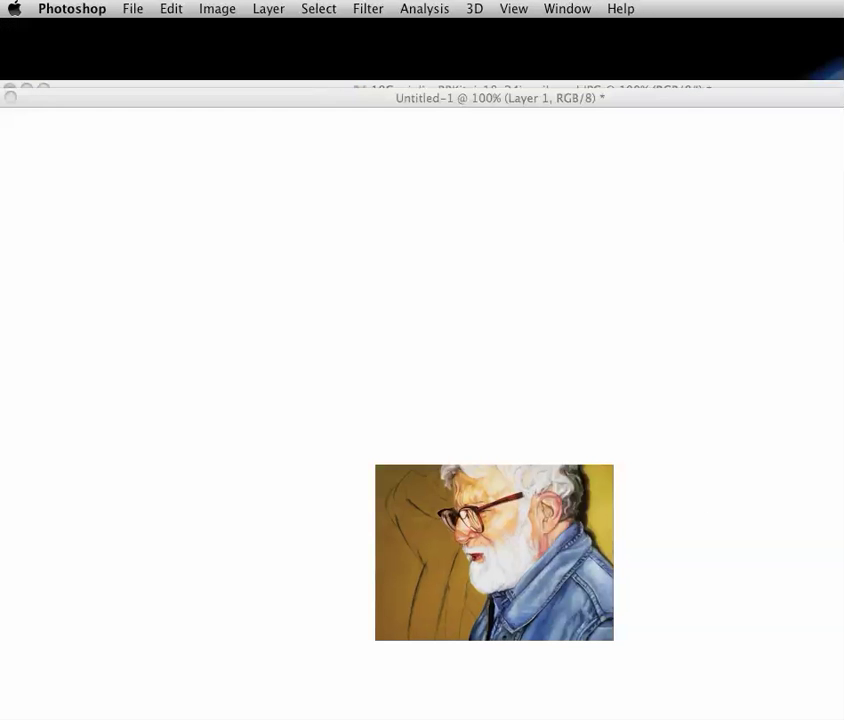
{"action": "key", "text": "Tab"}
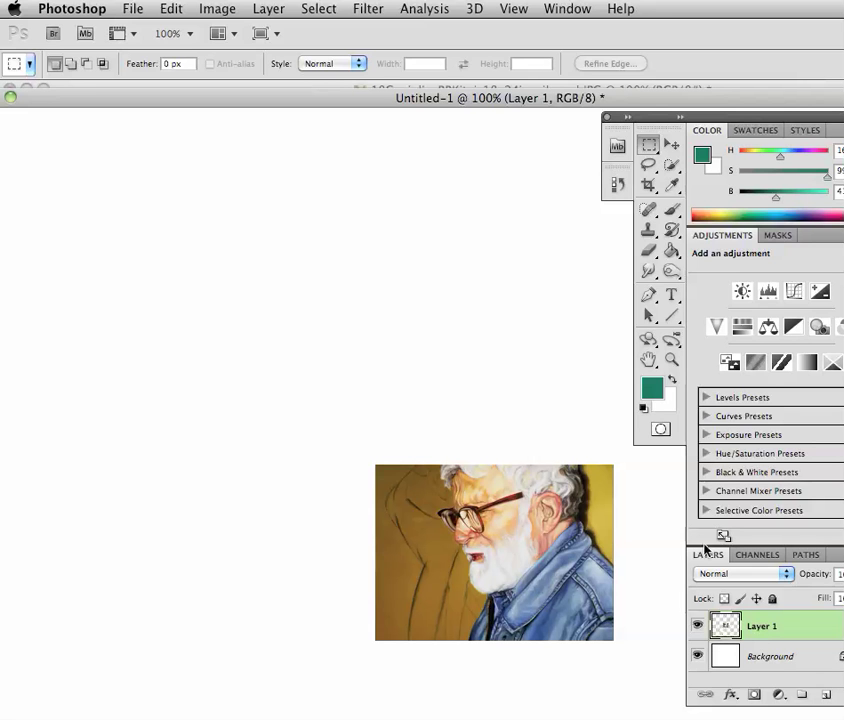
- With the Move tool, drag the bearded-man portrait up and to the left on the canvas
{"action": "left_click", "coordinate": [671, 144]}
{"action": "left_click_drag", "start_coordinate": [353, 521], "coordinate": [264, 322]}
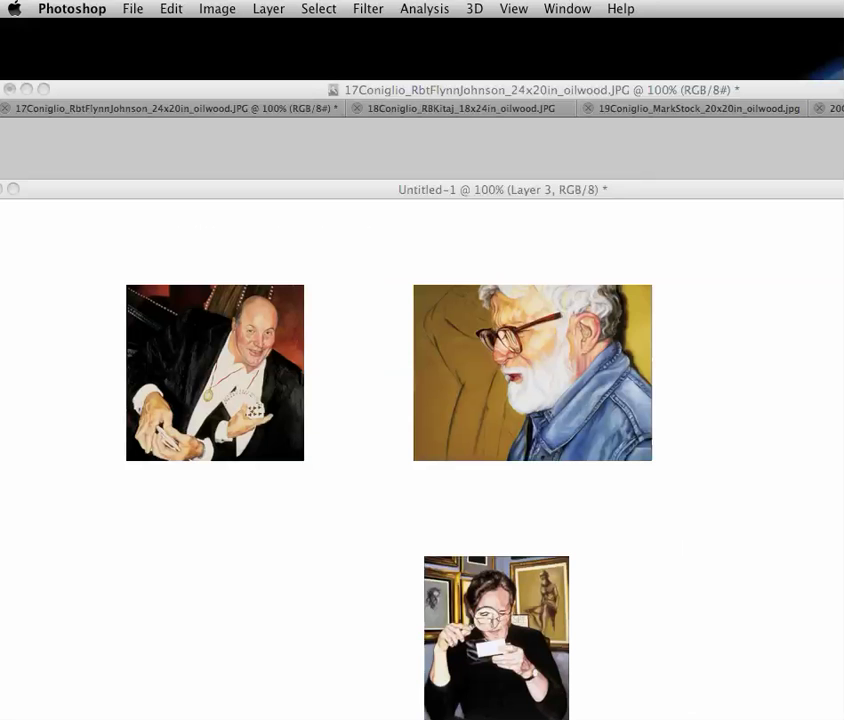
- Move the magnifier portrait bottom-left, then paste the martini painting in and place it bottom-right
{"action": "key", "text": "Tab"}
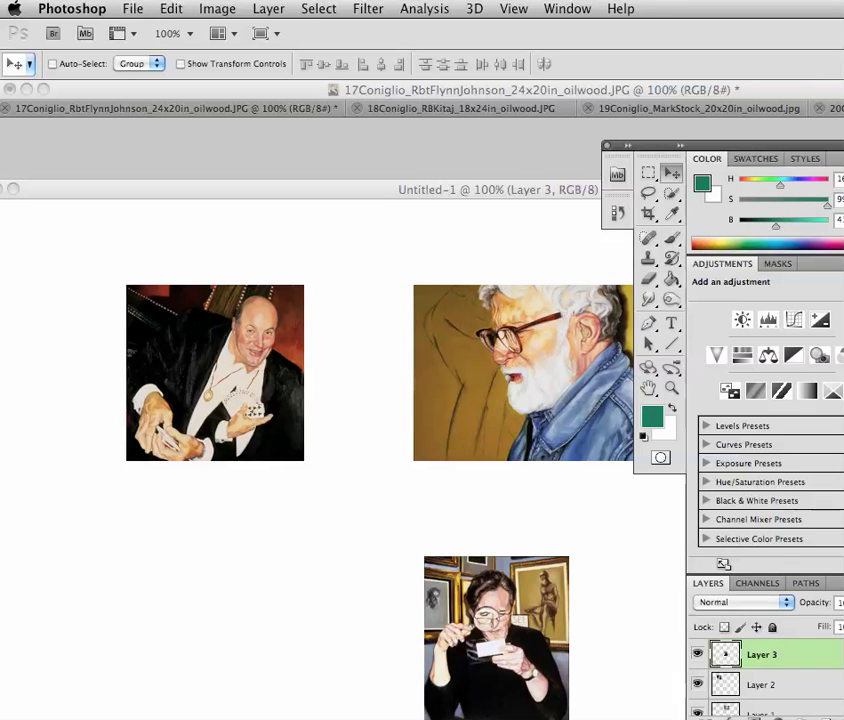
{"action": "left_click_drag", "start_coordinate": [518, 560], "coordinate": [227, 541]}
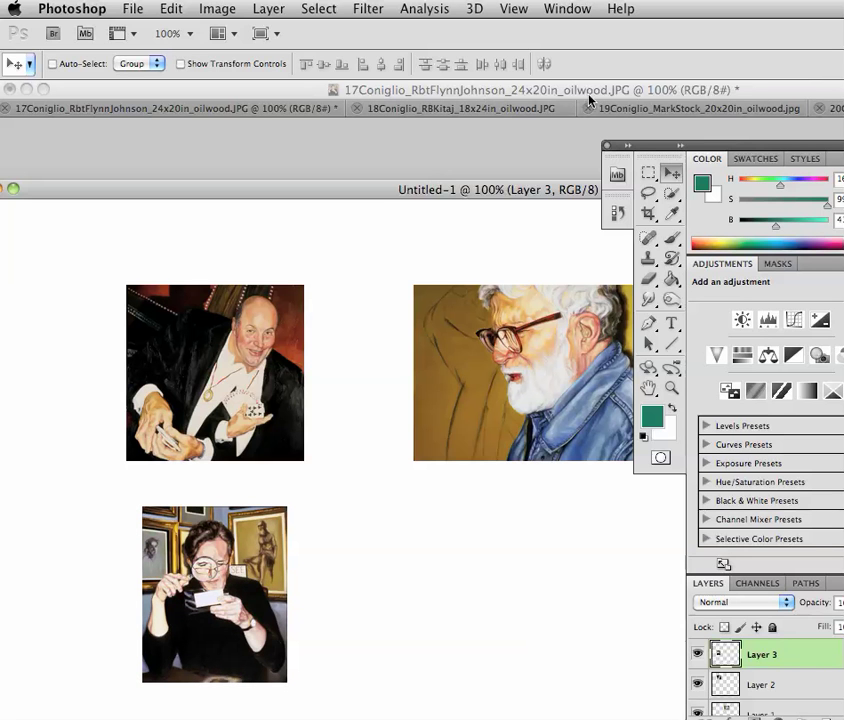
{"action": "key", "text": "ctrl+Tab"}
{"action": "key", "text": "ctrl+Tab"}
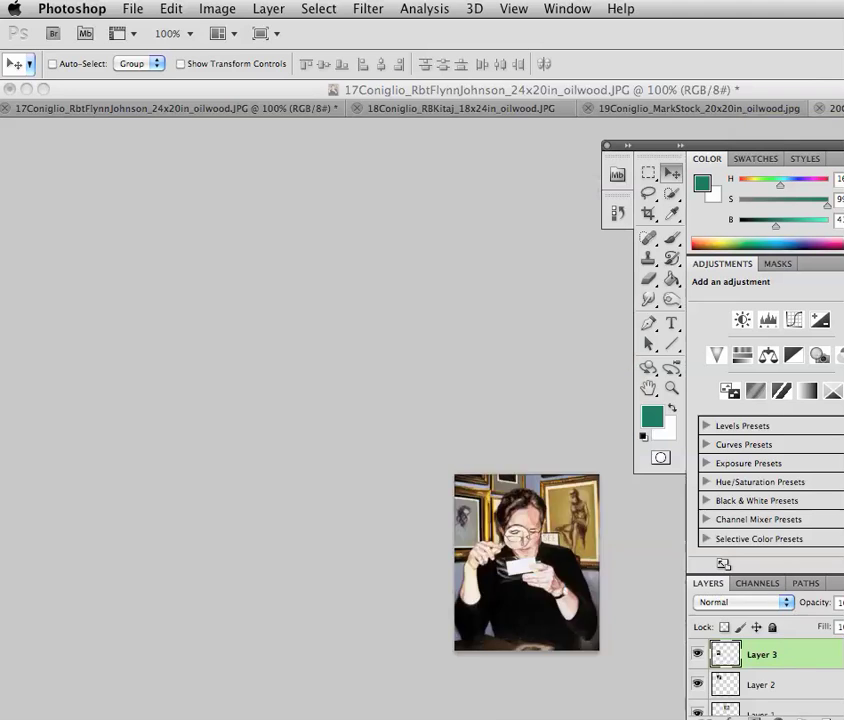
{"action": "key", "text": "ctrl+a"}
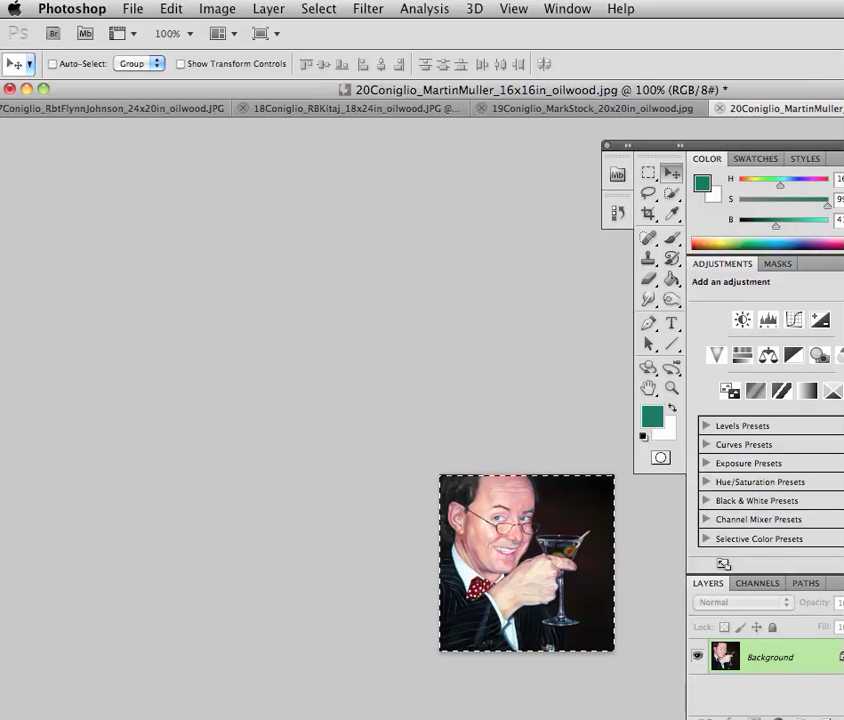
{"action": "key", "text": "ctrl+Tab"}
{"action": "key", "text": "ctrl+v"}
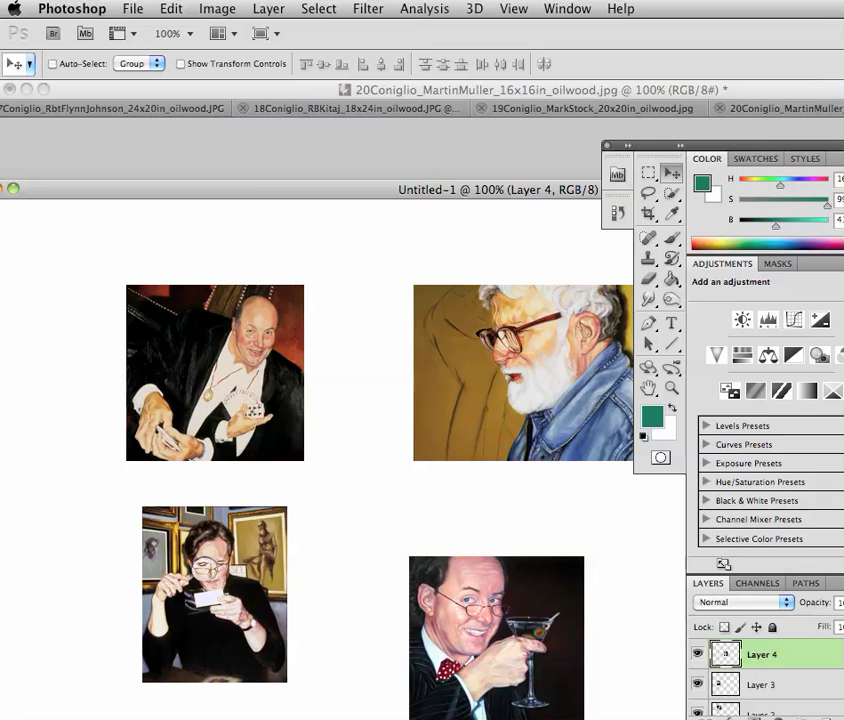
{"action": "left_click_drag", "start_coordinate": [505, 693], "coordinate": [521, 651]}
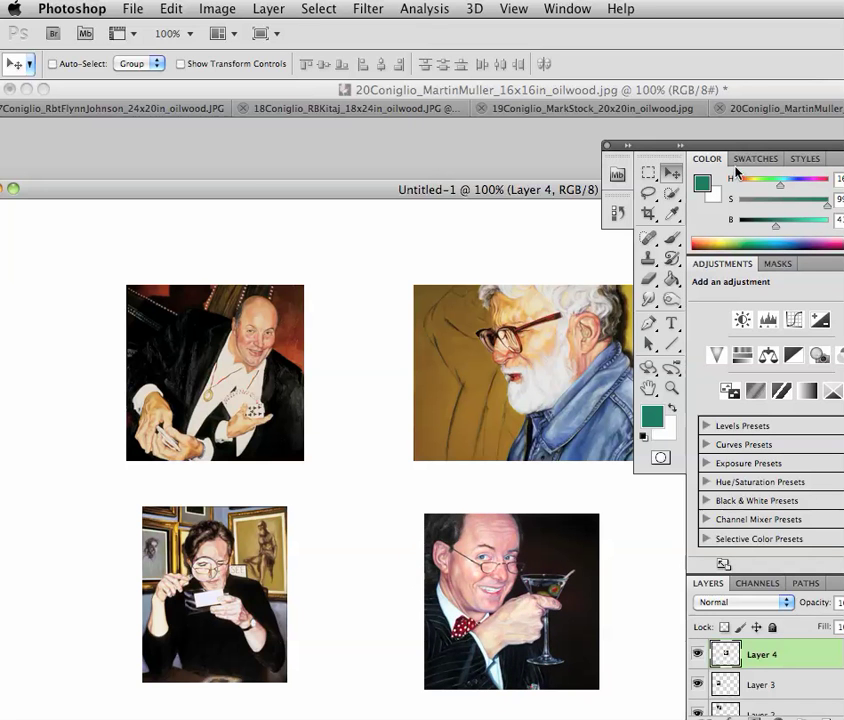
{"action": "key", "text": "Tab"}
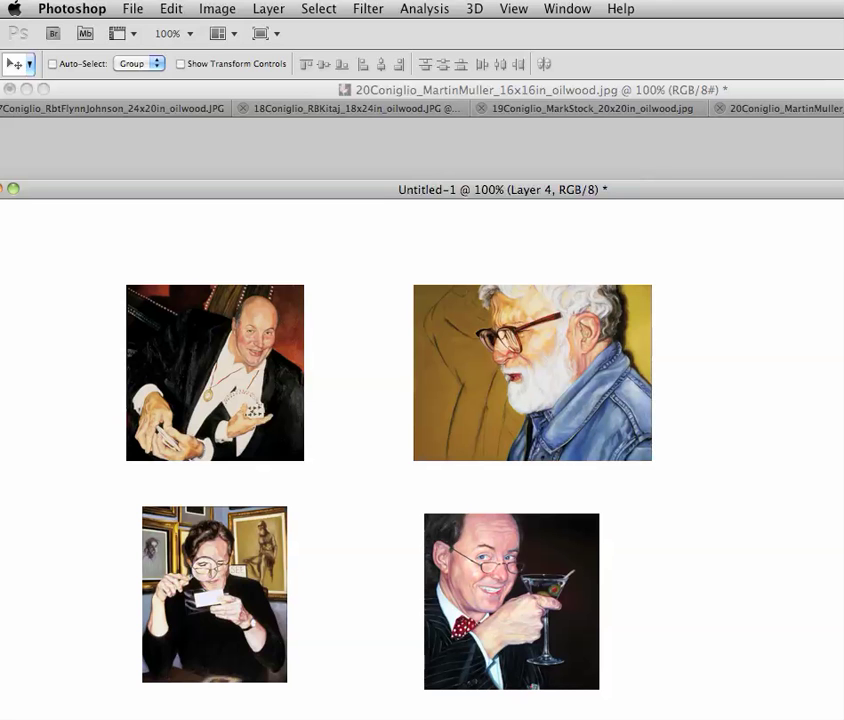
- Bring the panels back and make Layer 4 the active layer in the Layers panel
{"action": "key", "text": "Tab"}
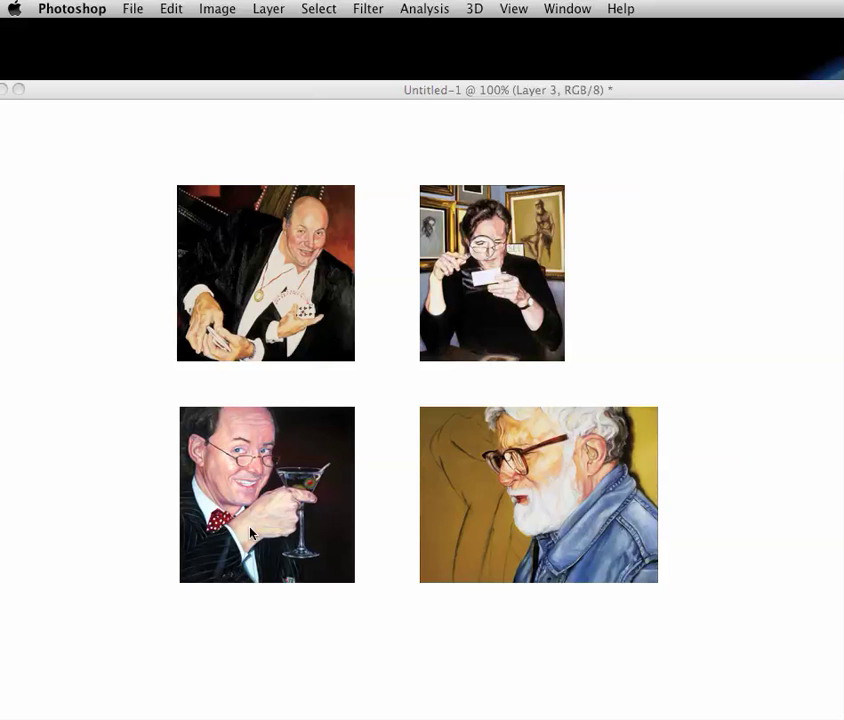
{"action": "key", "text": "Tab"}
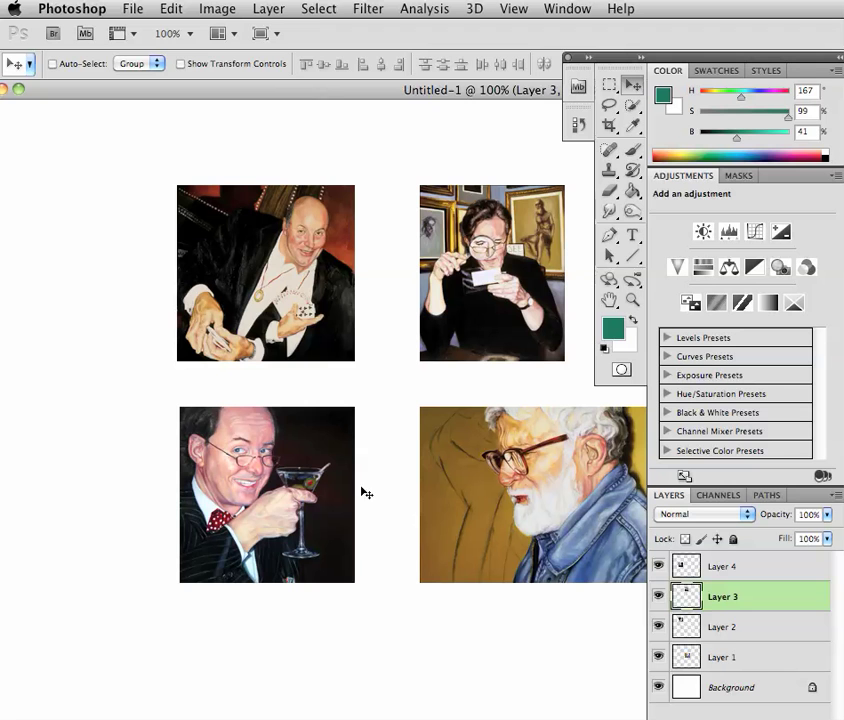
{"action": "left_click", "coordinate": [679, 558]}
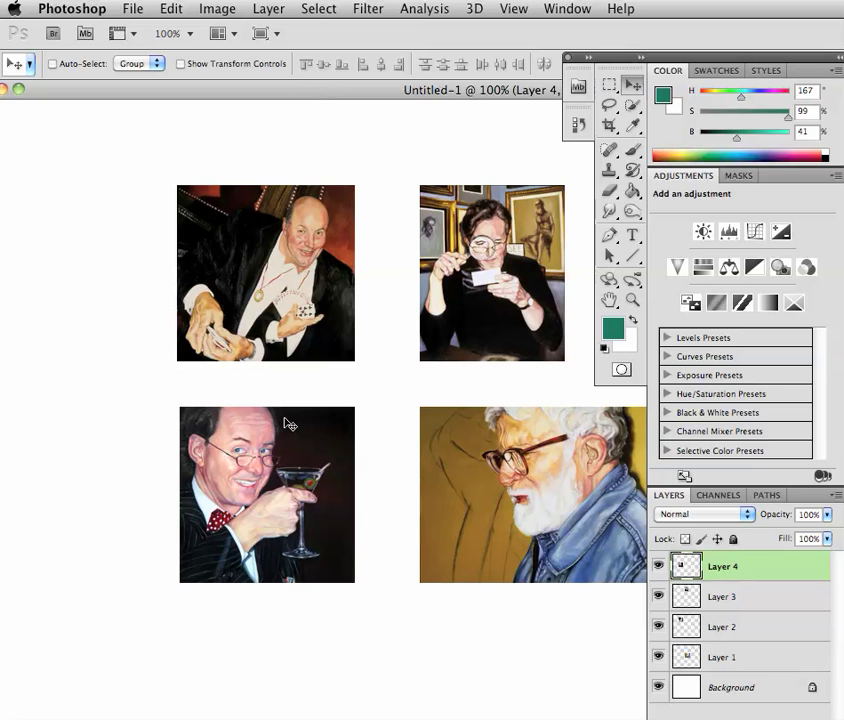
- Marquee-select a rectangle around all four portraits and crop the canvas to it
{"action": "left_click", "coordinate": [614, 88]}
{"action": "key", "text": "shift+Tab"}
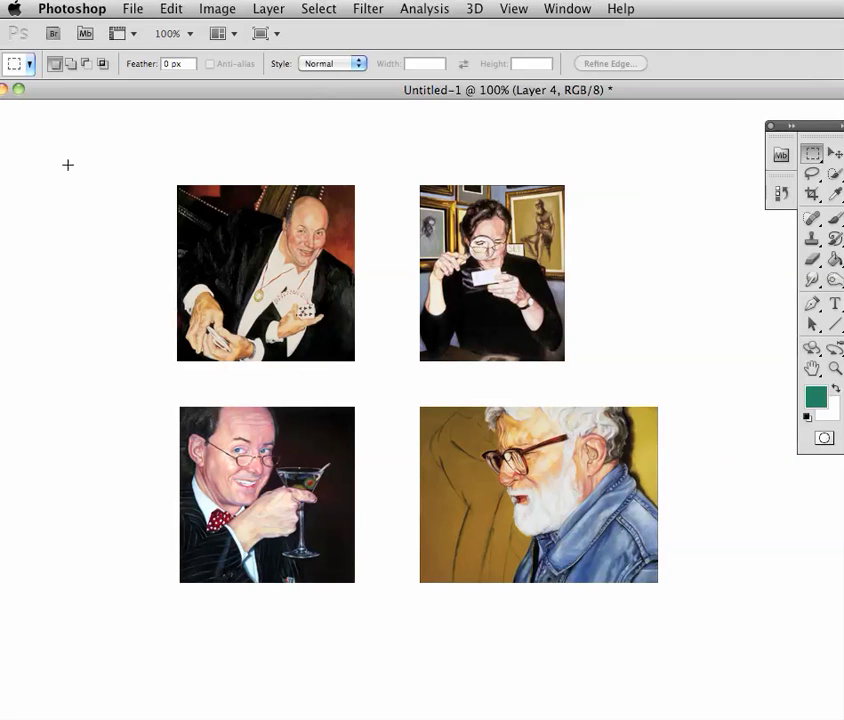
{"action": "left_click_drag", "start_coordinate": [114, 157], "coordinate": [693, 641]}
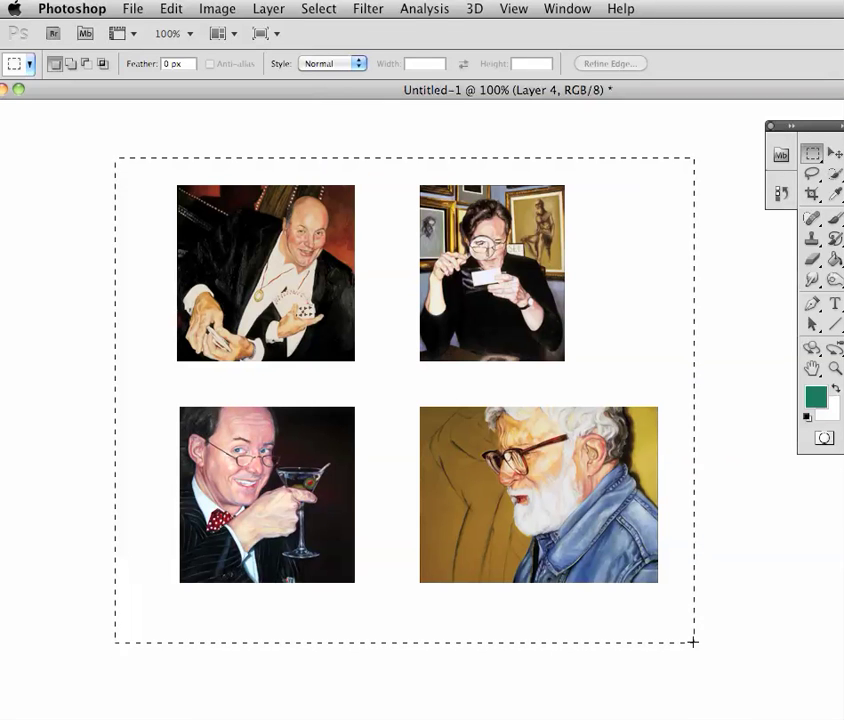
{"action": "mouse_move", "coordinate": [693, 641]}
{"action": "left_mouse_down"}
{"action": "mouse_move", "coordinate": [704, 642]}
{"action": "mouse_move", "coordinate": [701, 621]}
{"action": "left_mouse_up"}
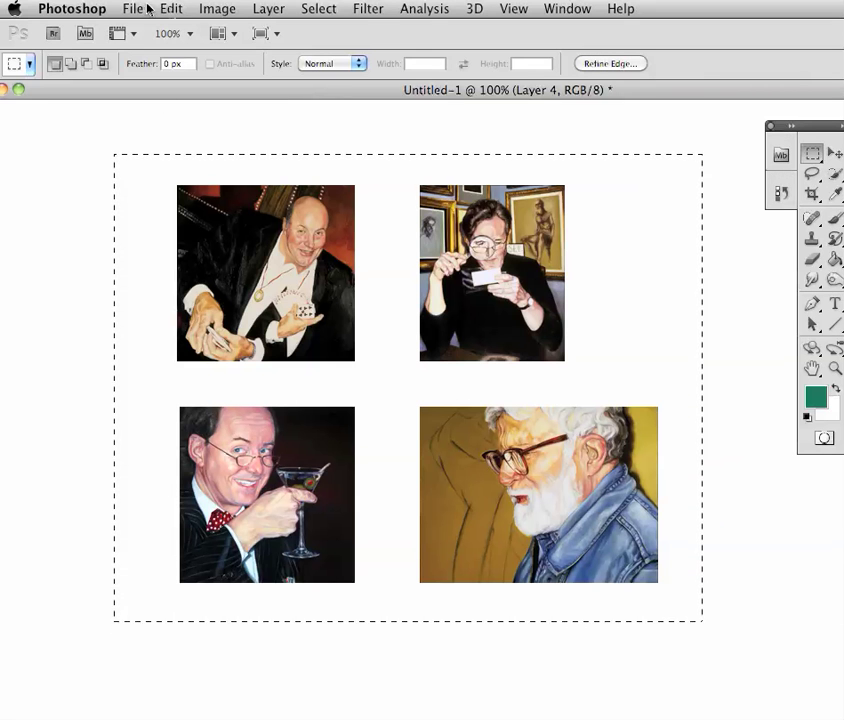
{"action": "left_click", "coordinate": [212, 10]}
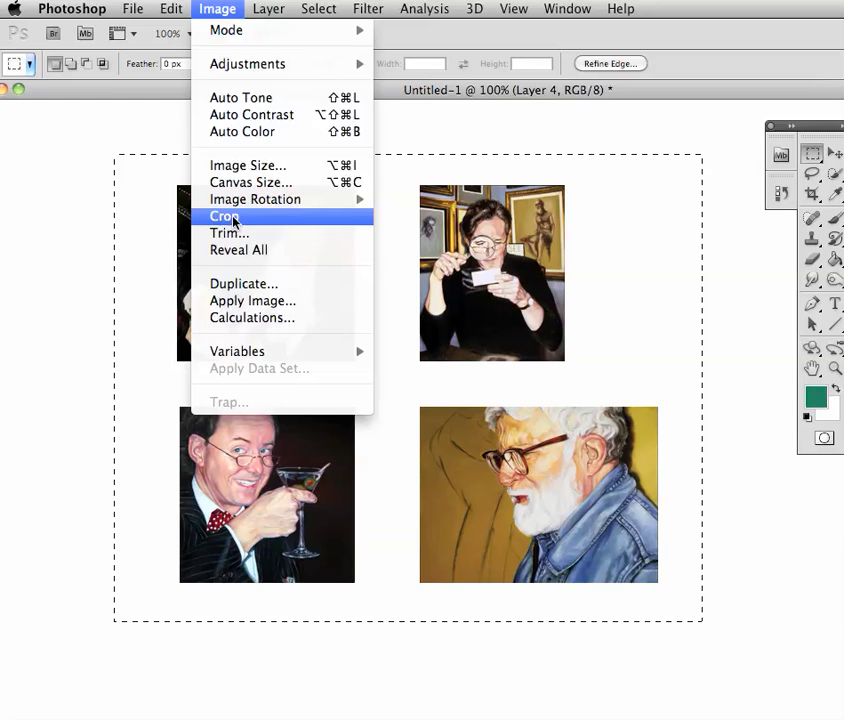
{"action": "left_click", "coordinate": [232, 218]}
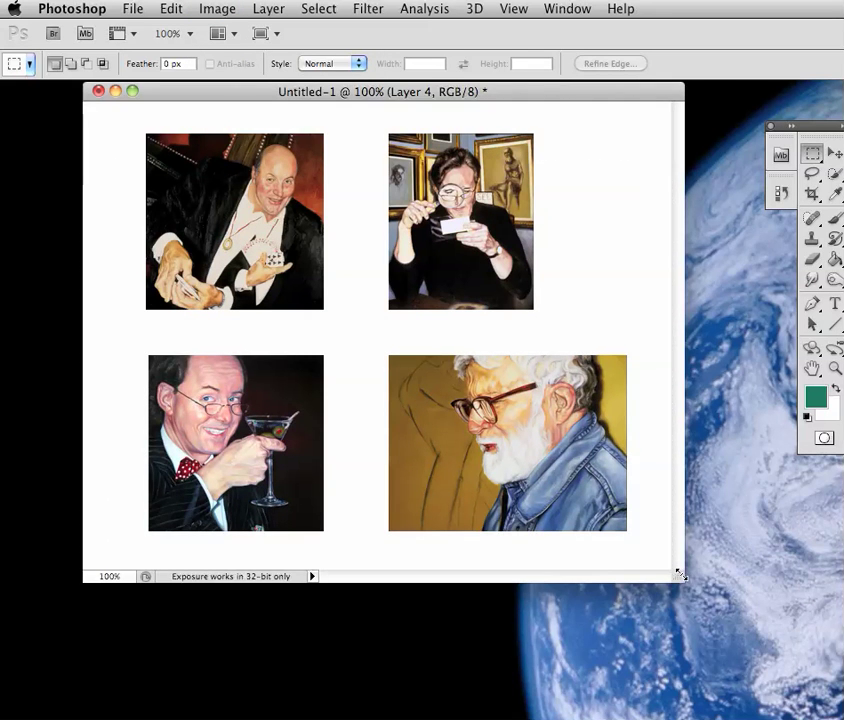
- Drag the document window's corner outward so the whole cropped canvas shows
{"action": "left_click_drag", "start_coordinate": [679, 577], "coordinate": [843, 719]}
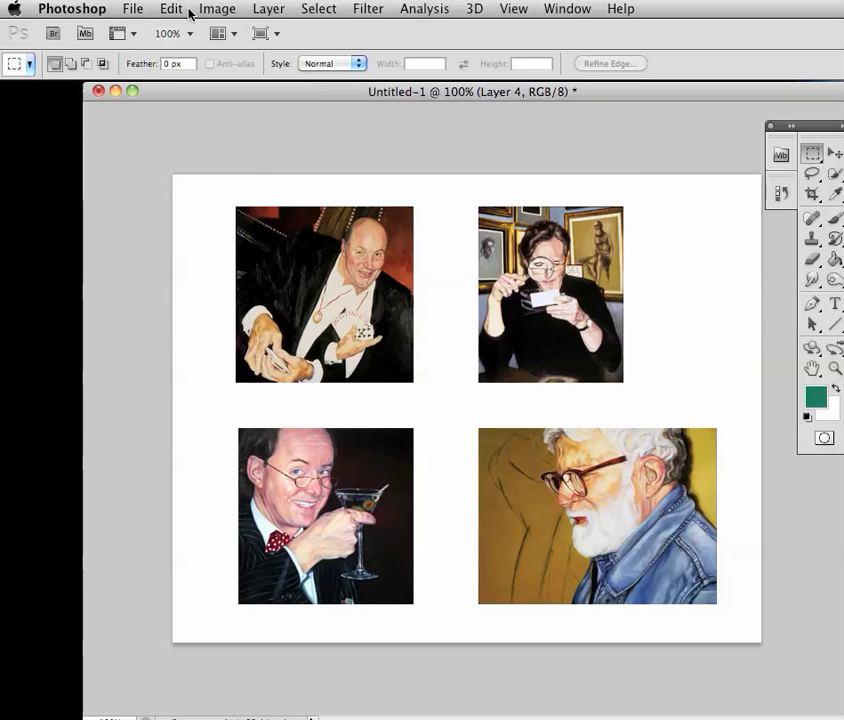
- Export the collage with Save for Web as Untitled-1.jpg, JPEG High quality 60, on the Desktop
{"action": "left_click", "coordinate": [132, 10]}
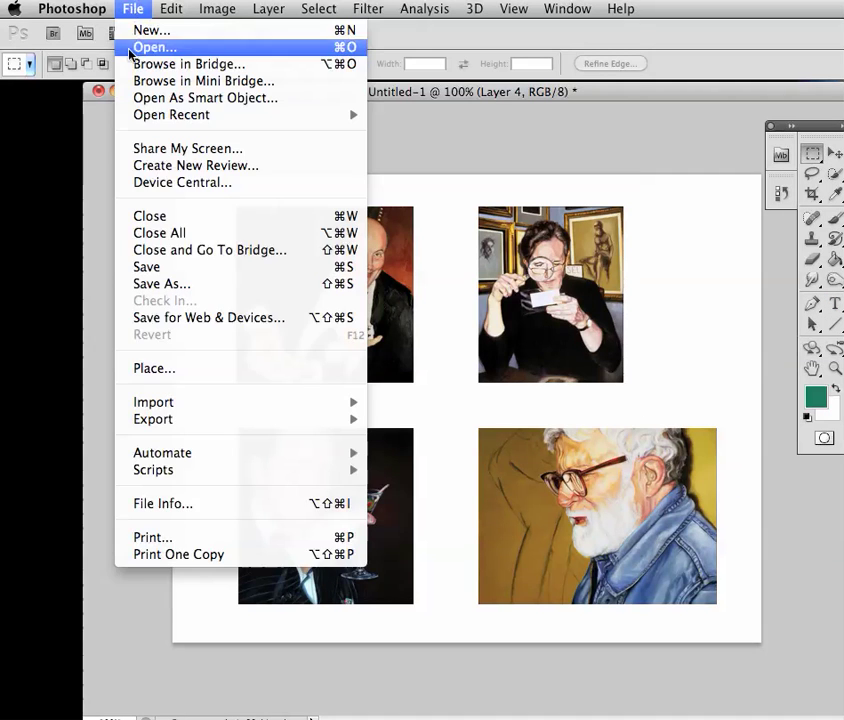
{"action": "left_click", "coordinate": [155, 317]}
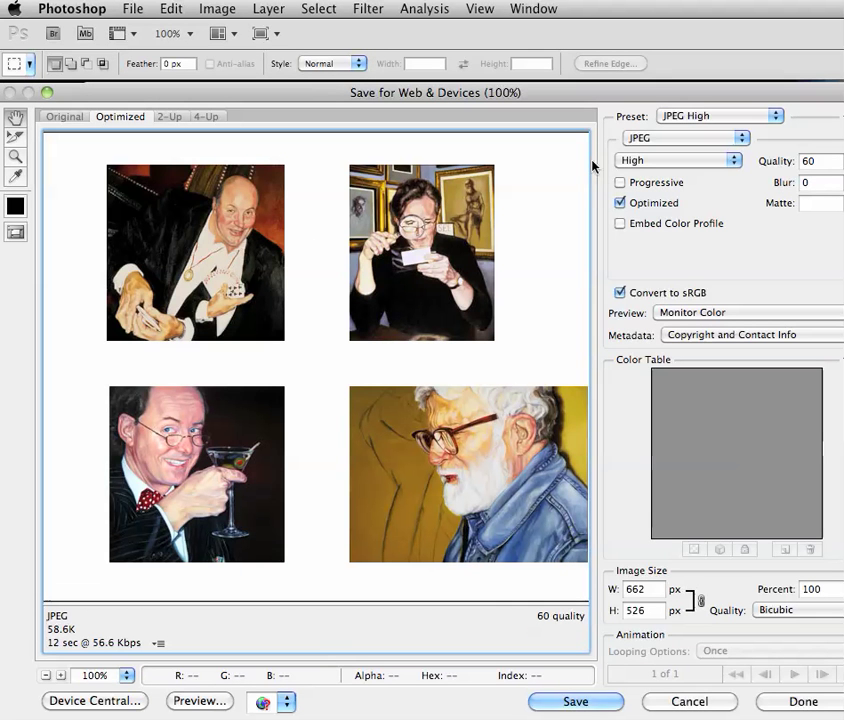
{"action": "left_click", "coordinate": [568, 704]}
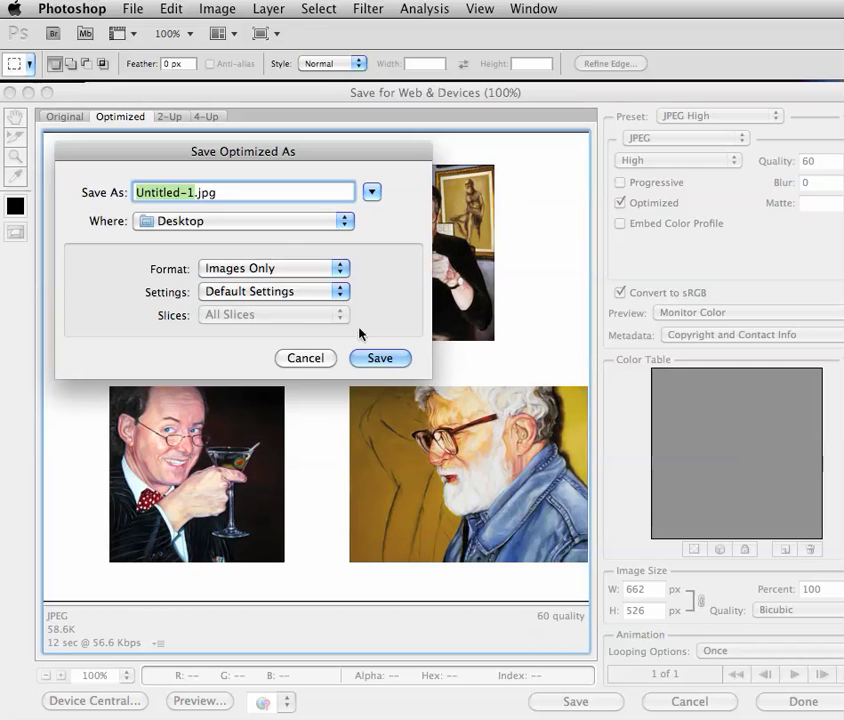
{"action": "left_click", "coordinate": [378, 358]}
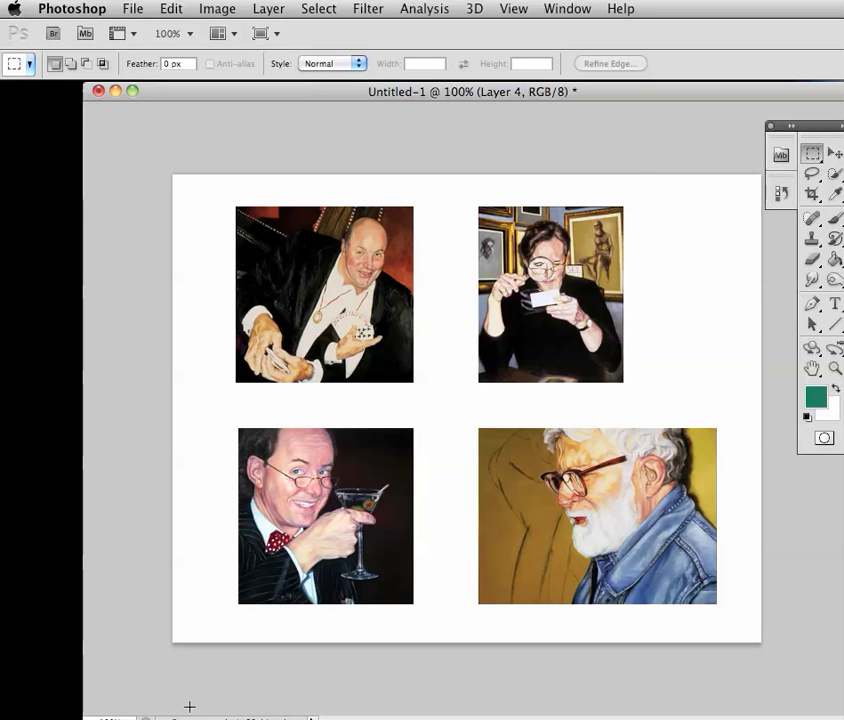